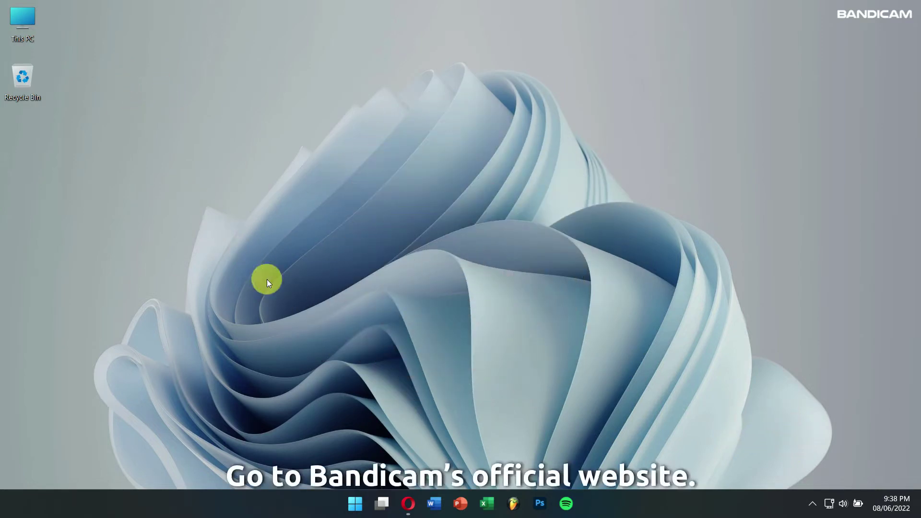
Download the 30.39 MB Bandicam installer, bdcamsetup_3.exe, from the Bandicam downloads page in Opera
{"action": "left_click", "coordinate": [408, 503]}
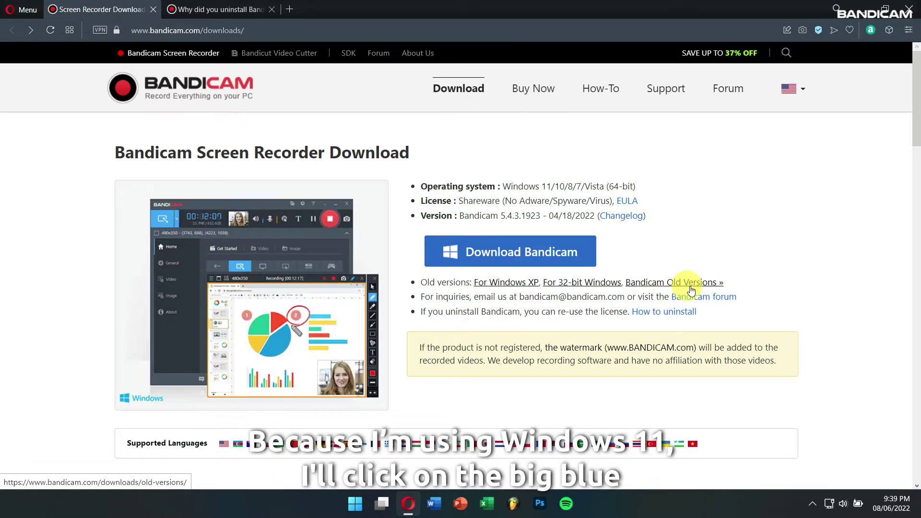
{"action": "left_click", "coordinate": [549, 252]}
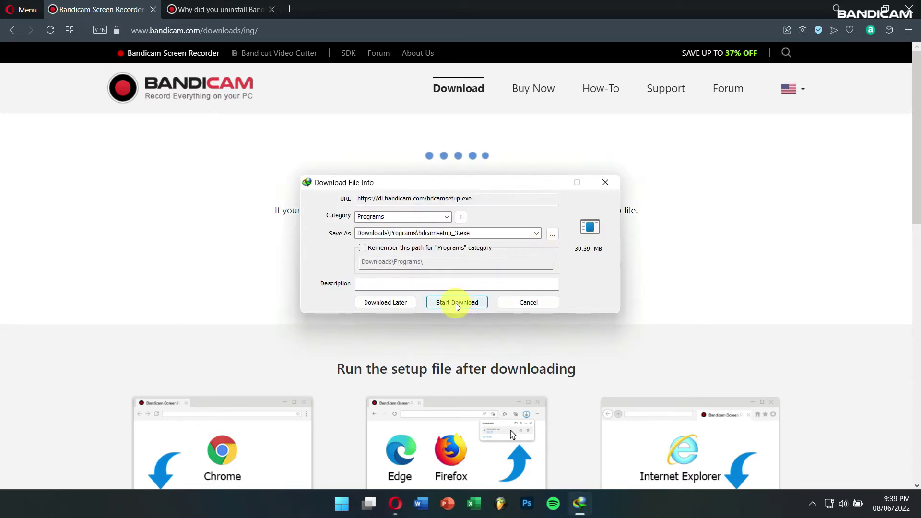
Save bdcamsetup_3.exe, run it, and choose English as the installer language
{"action": "left_click", "coordinate": [457, 302]}
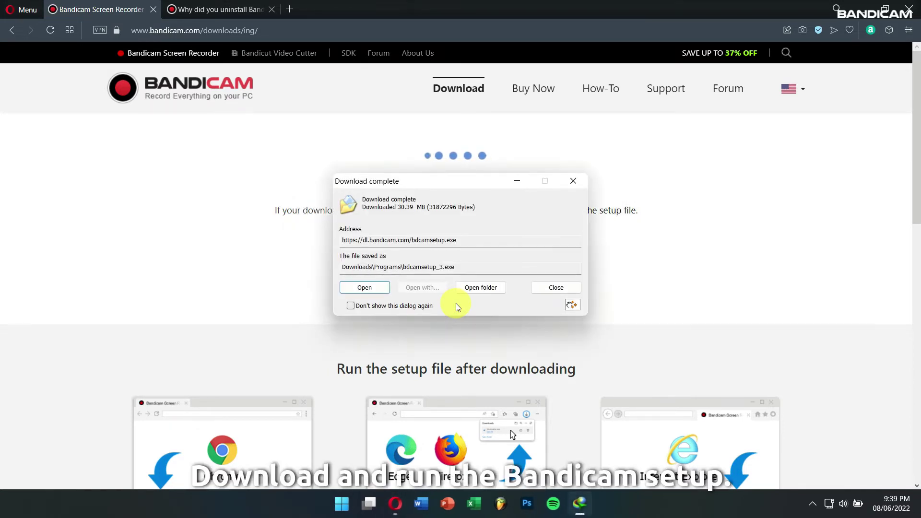
{"action": "left_click", "coordinate": [373, 288]}
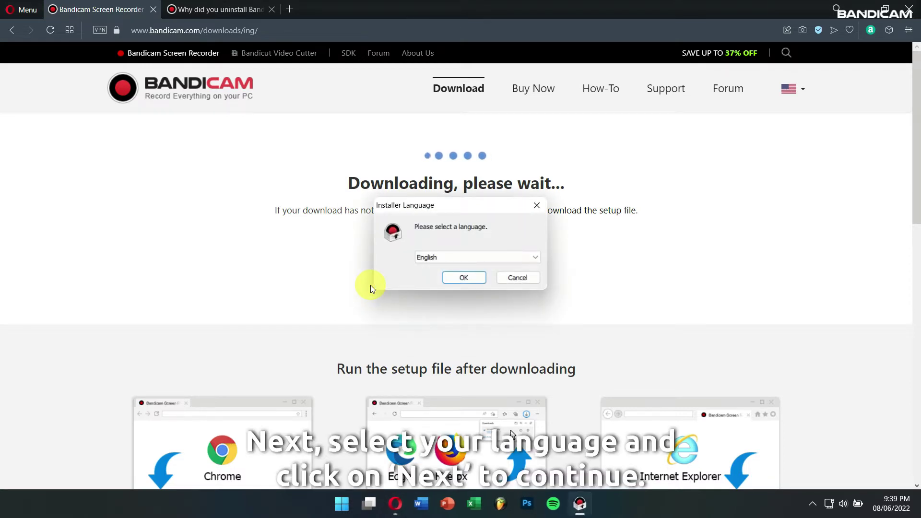
{"action": "left_click", "coordinate": [464, 278]}
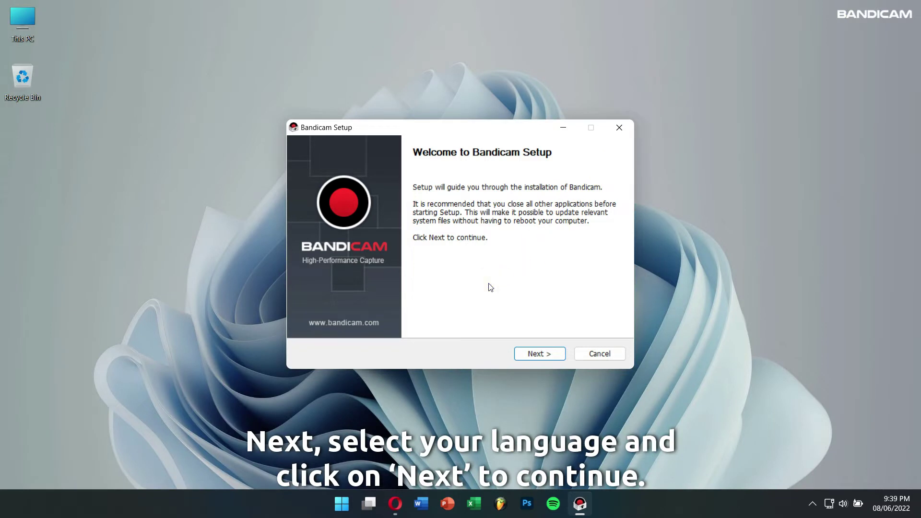
Accept the license and install Bandicam with default components to C:\Program Files\Bandicam
{"action": "left_click", "coordinate": [546, 356]}
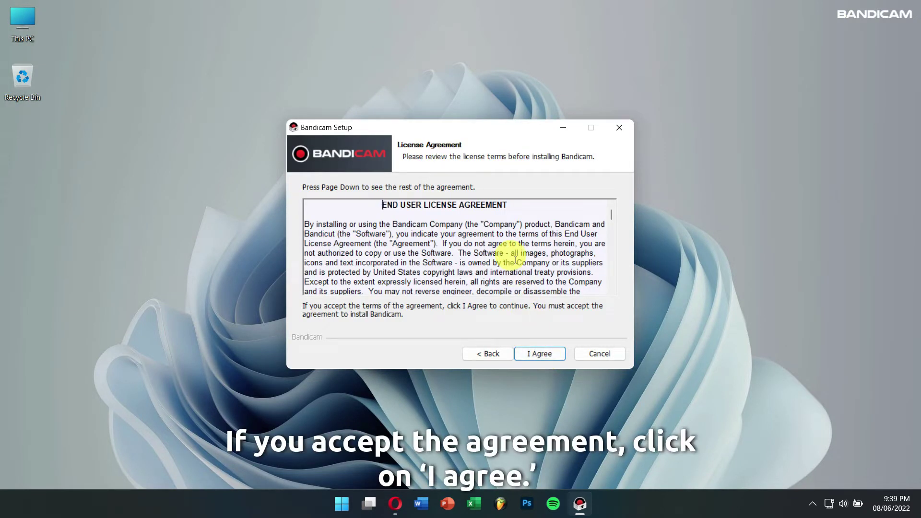
{"action": "left_click", "coordinate": [561, 355]}
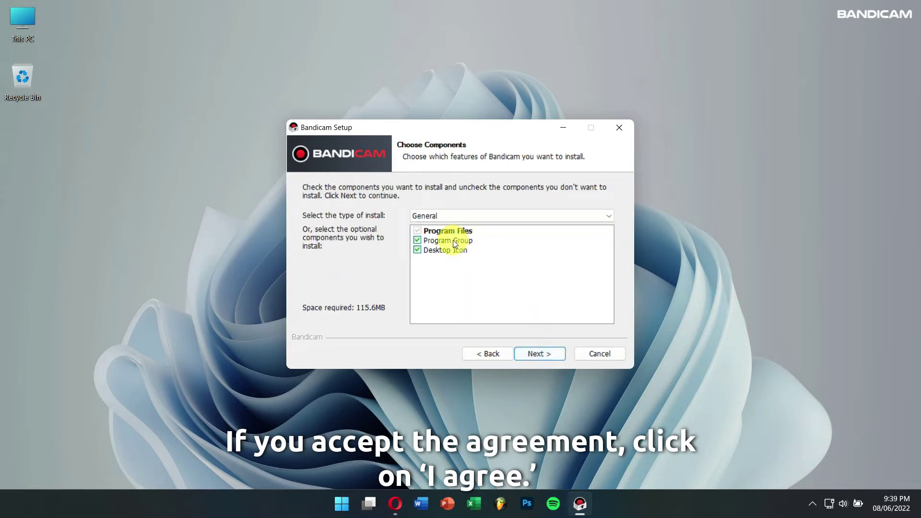
{"action": "left_click", "coordinate": [537, 355]}
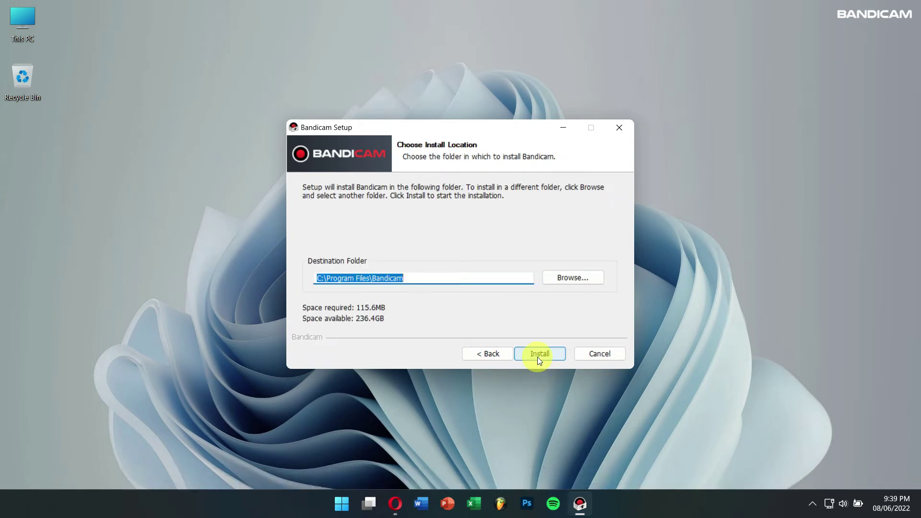
{"action": "left_click", "coordinate": [462, 277]}
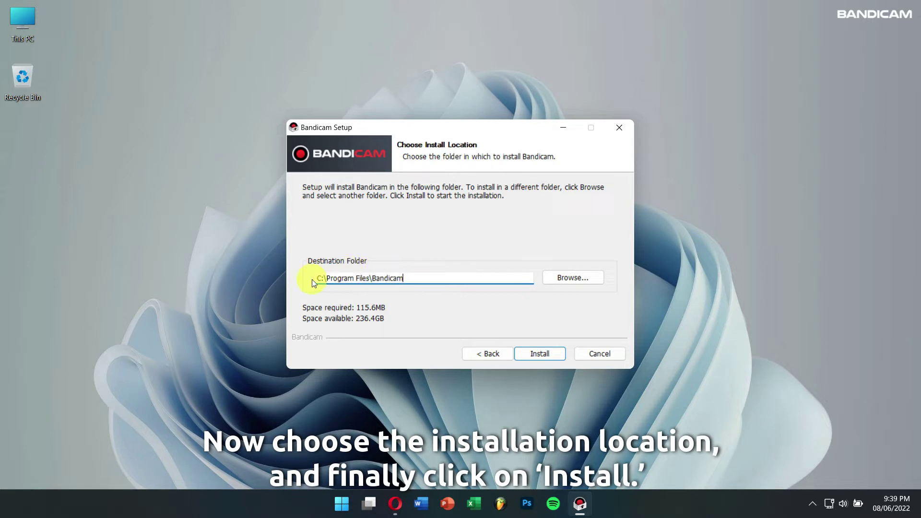
{"action": "left_click", "coordinate": [558, 354]}
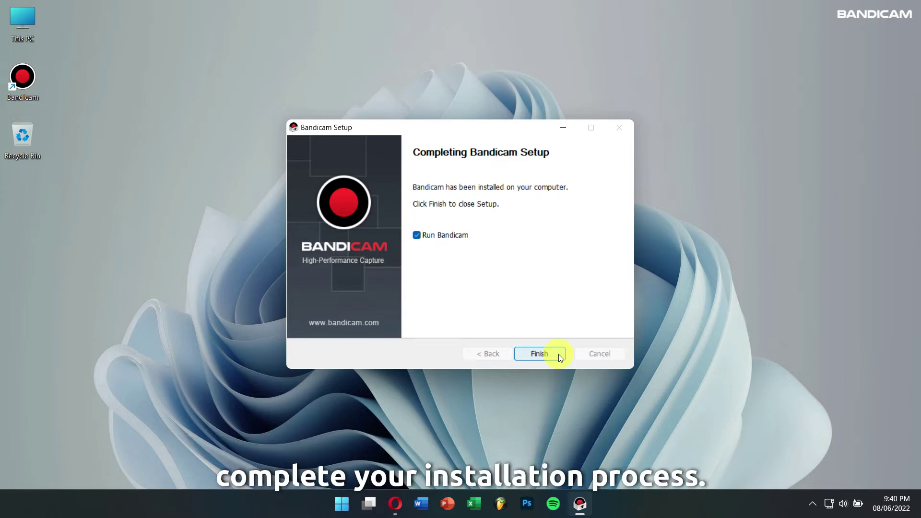
Finish setup with Run Bandicam ticked, and minimize Opera to reveal Bandicam's Home panel
{"action": "left_click", "coordinate": [558, 354]}
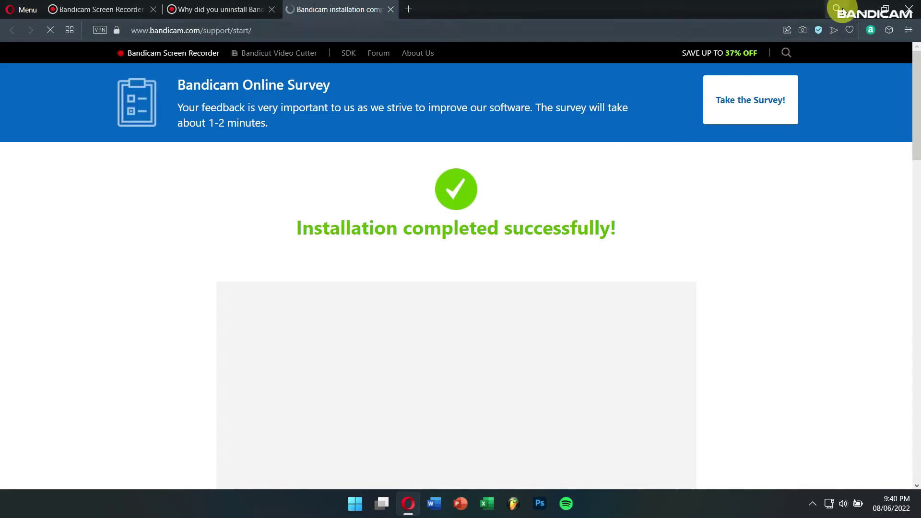
{"action": "left_click", "coordinate": [862, 8]}
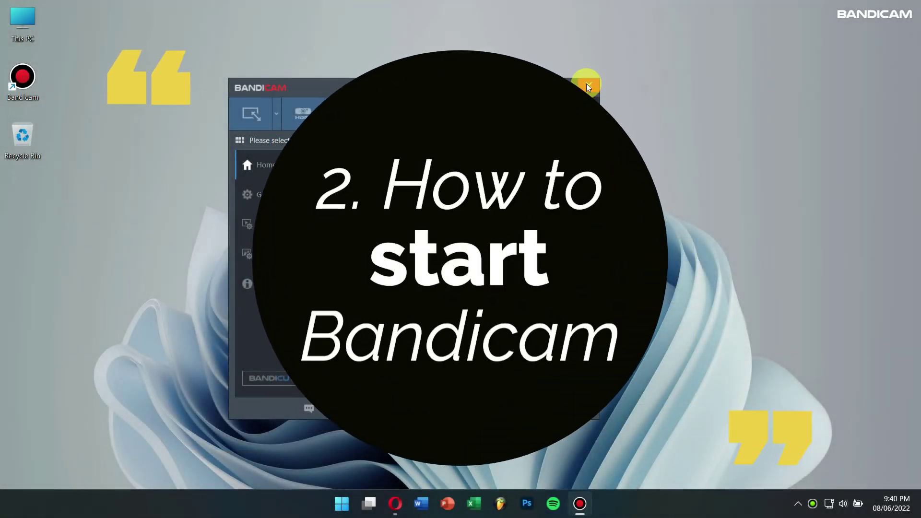
Close Bandicam and move its desktop shortcut below the Recycle Bin
{"action": "left_click", "coordinate": [587, 84]}
{"action": "left_click_drag", "start_coordinate": [30, 82], "coordinate": [36, 214]}
{"action": "left_click_drag", "start_coordinate": [102, 118], "coordinate": [6, 193]}
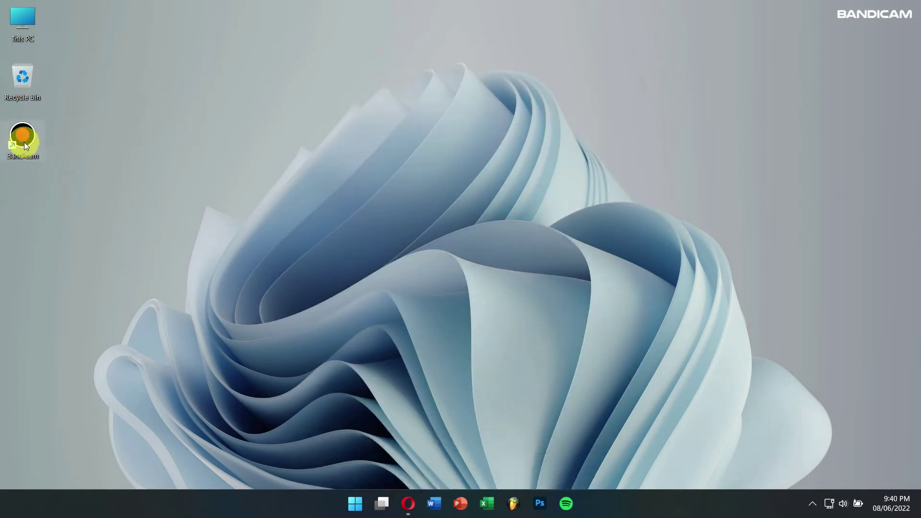
{"action": "left_click", "coordinate": [154, 227]}
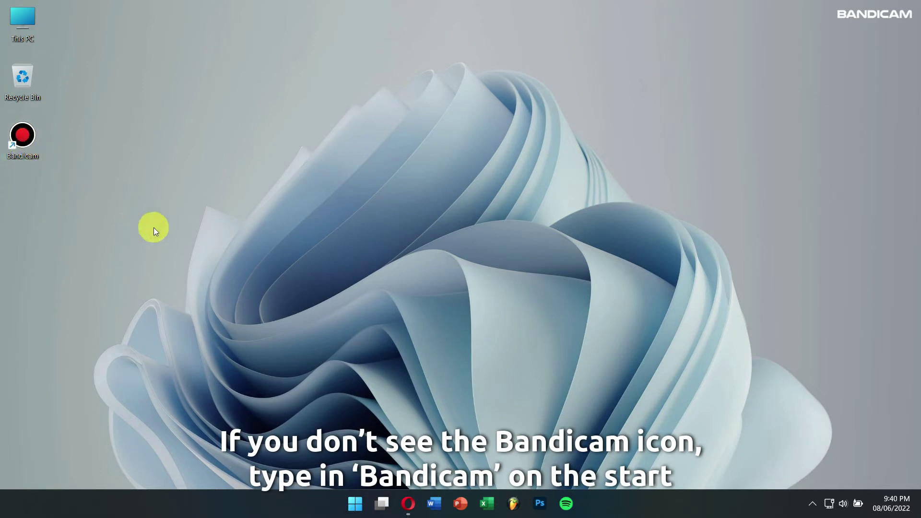
Search the Start menu for 'bandicam' to locate the app, then dismiss the search
{"action": "left_click", "coordinate": [352, 505]}
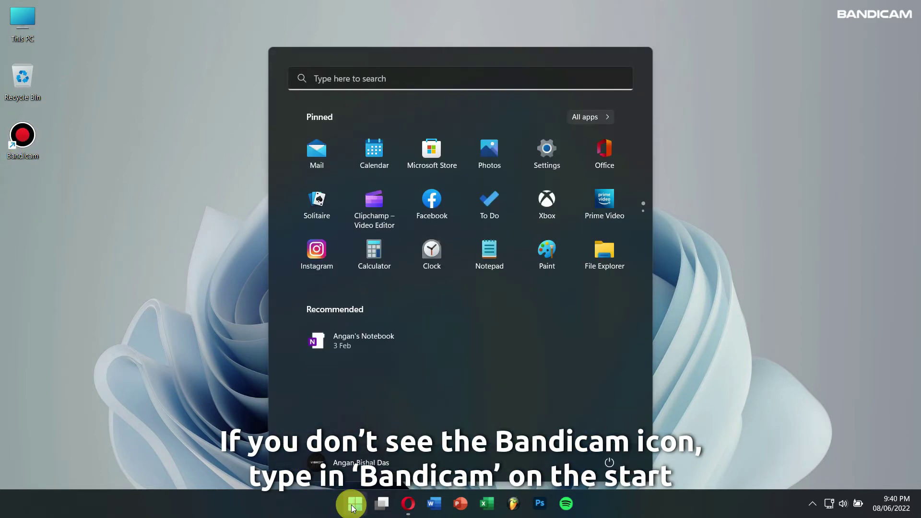
{"action": "type", "text": "bandicam"}
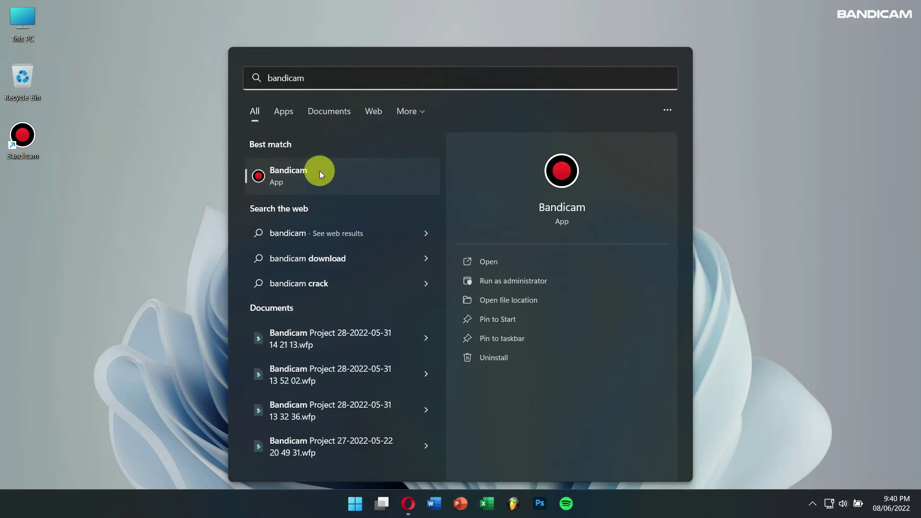
{"action": "key", "text": "Return"}
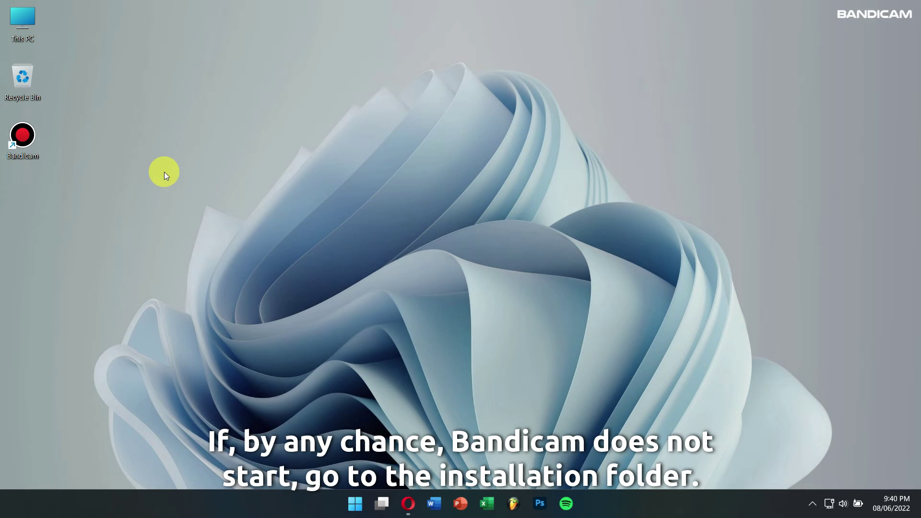
Browse to C:\Program Files\Bandicam and launch bdcam_admin to run Bandicam as administrator
{"action": "double_click", "coordinate": [28, 21]}
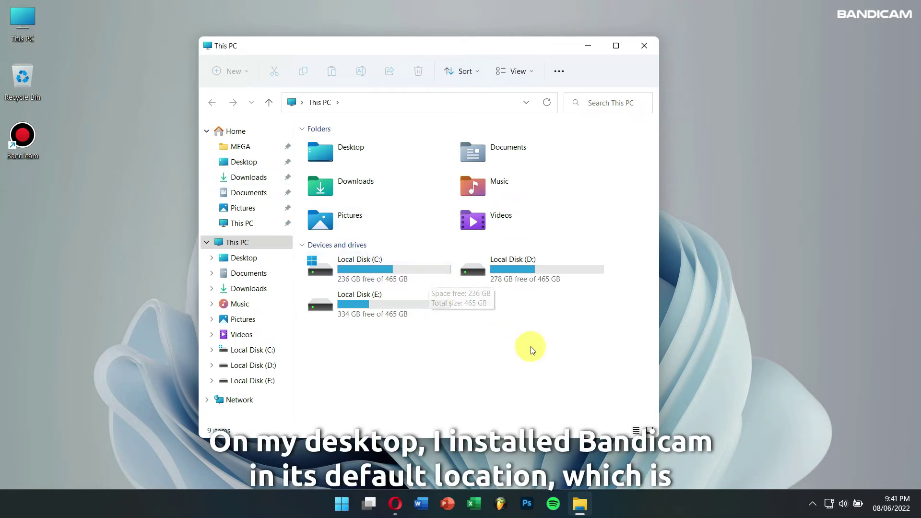
{"action": "double_click", "coordinate": [437, 274]}
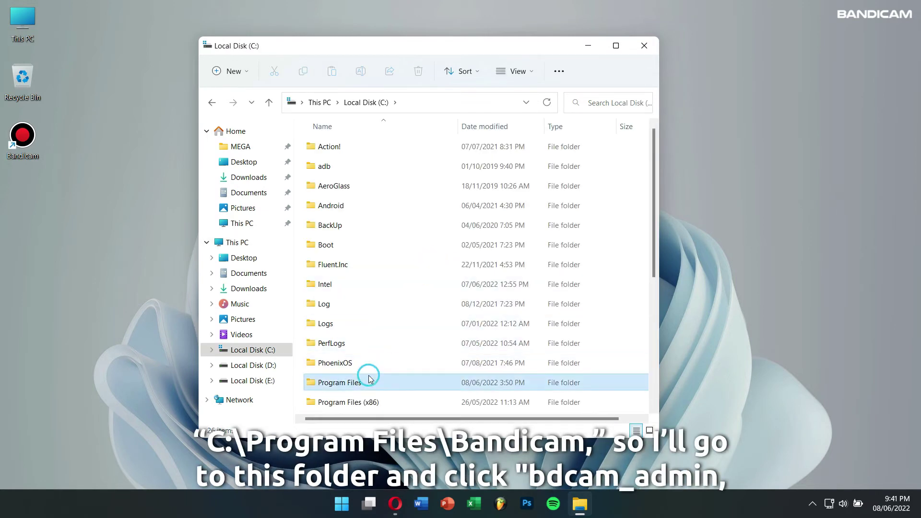
{"action": "double_click", "coordinate": [367, 381]}
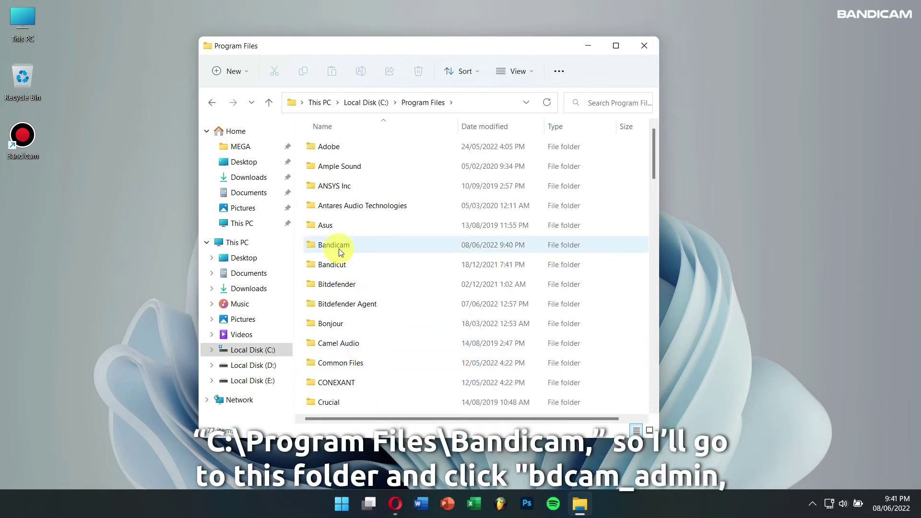
{"action": "double_click", "coordinate": [339, 245]}
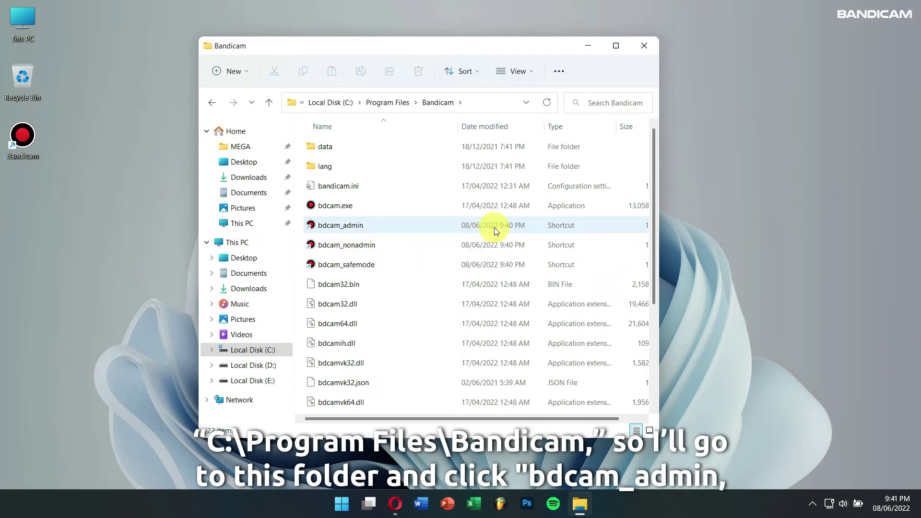
{"action": "left_click", "coordinate": [365, 222]}
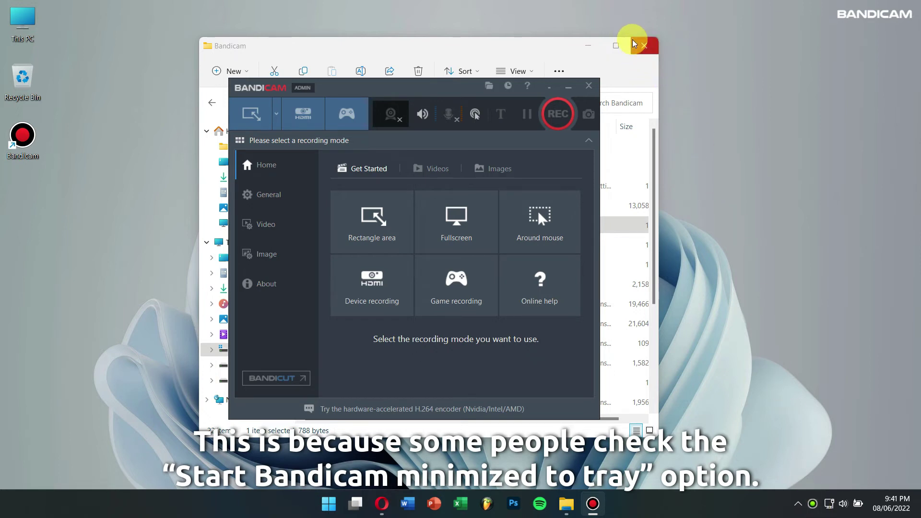
Close the Bandicam folder window and Bandicam, then relaunch Bandicam from its desktop shortcut
{"action": "left_click", "coordinate": [645, 45]}
{"action": "left_click", "coordinate": [590, 86]}
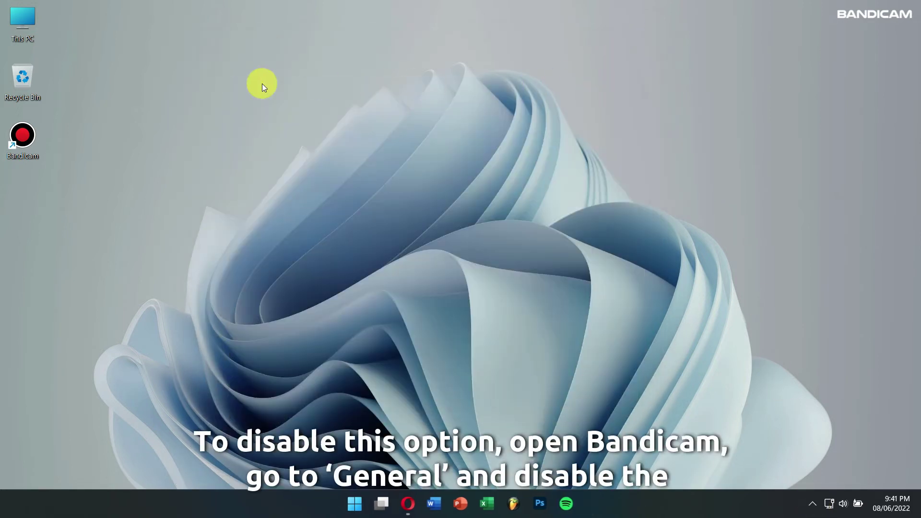
{"action": "double_click", "coordinate": [15, 144]}
Leave 'Start Bandicam minimized to tray' unchecked in General, return Home, and close Bandicam
{"action": "left_click", "coordinate": [260, 200]}
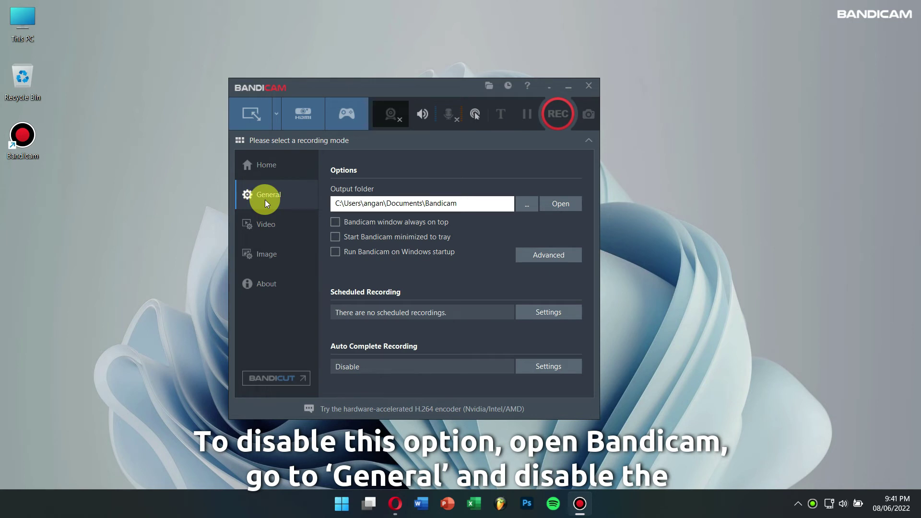
{"action": "left_click", "coordinate": [367, 239]}
{"action": "left_click", "coordinate": [361, 243]}
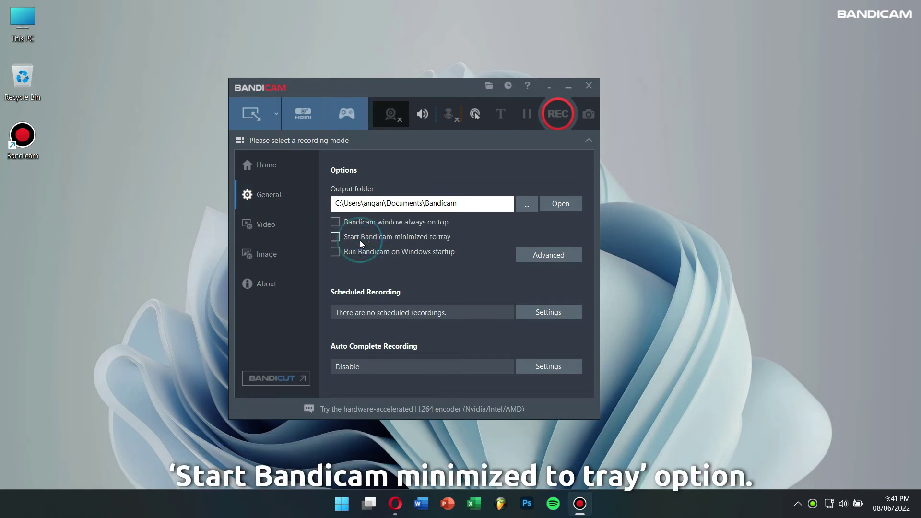
{"action": "left_click", "coordinate": [441, 239]}
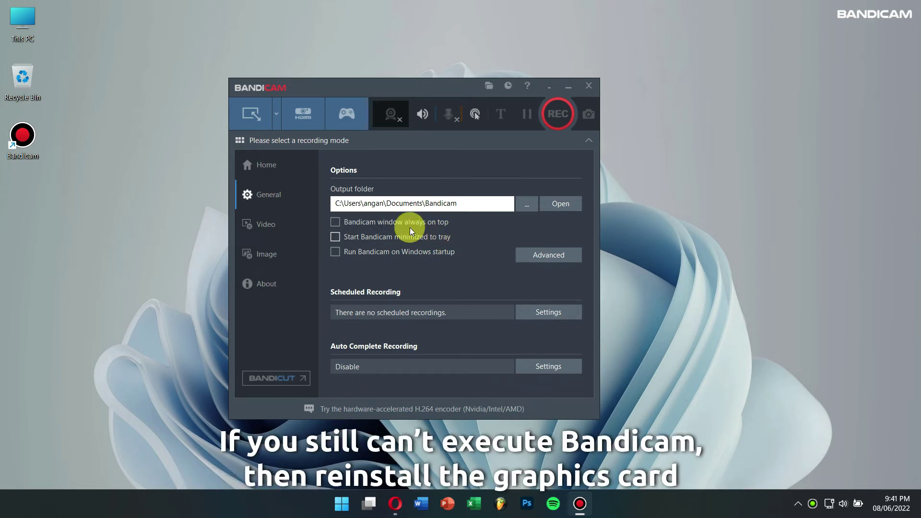
{"action": "left_click", "coordinate": [274, 172]}
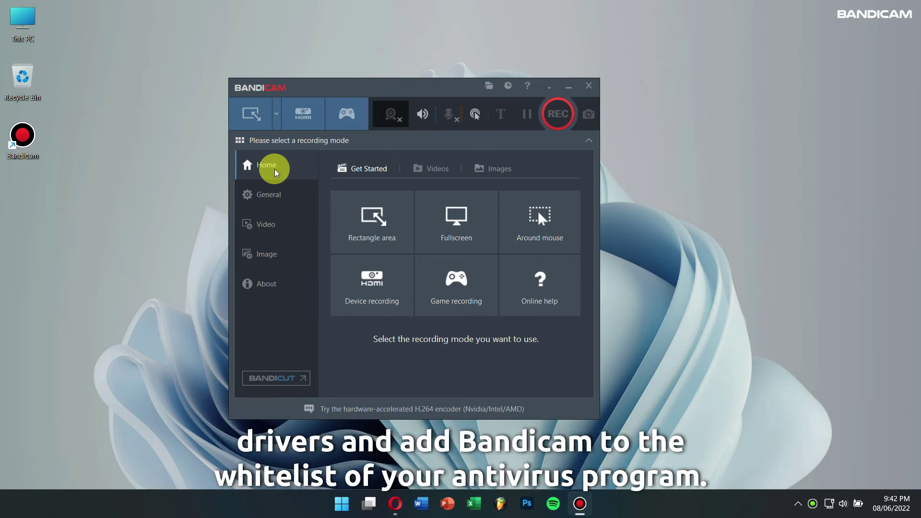
{"action": "left_click_drag", "start_coordinate": [356, 93], "coordinate": [301, 52]}
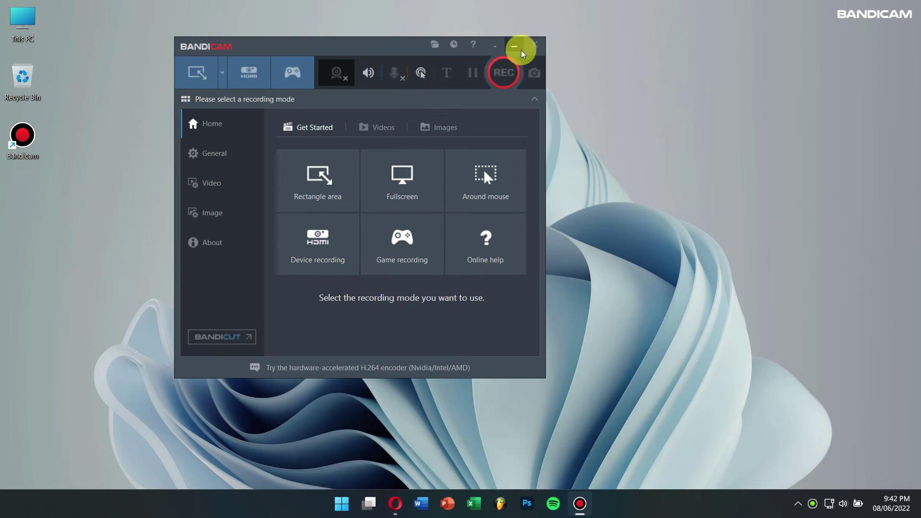
{"action": "left_click", "coordinate": [534, 45]}
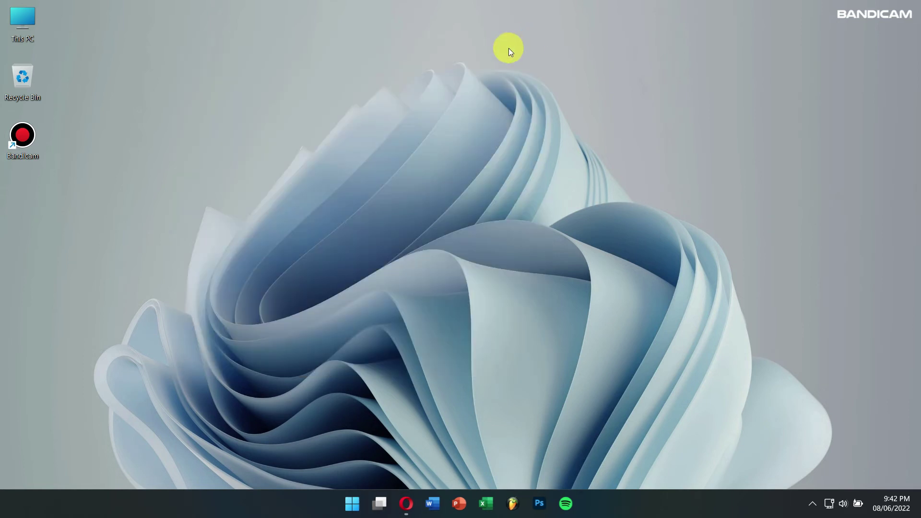
{"action": "right_click", "coordinate": [235, 84]}
{"action": "left_click", "coordinate": [295, 120]}
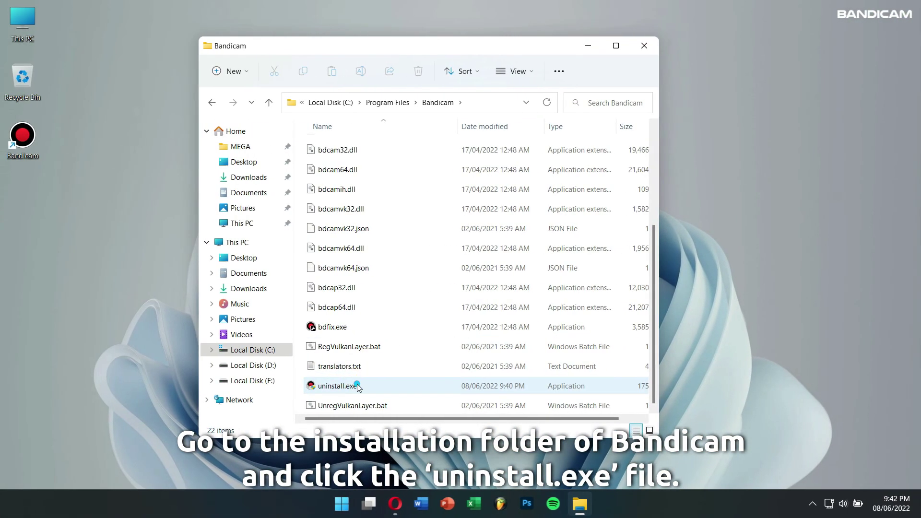
{"action": "left_click", "coordinate": [357, 386]}
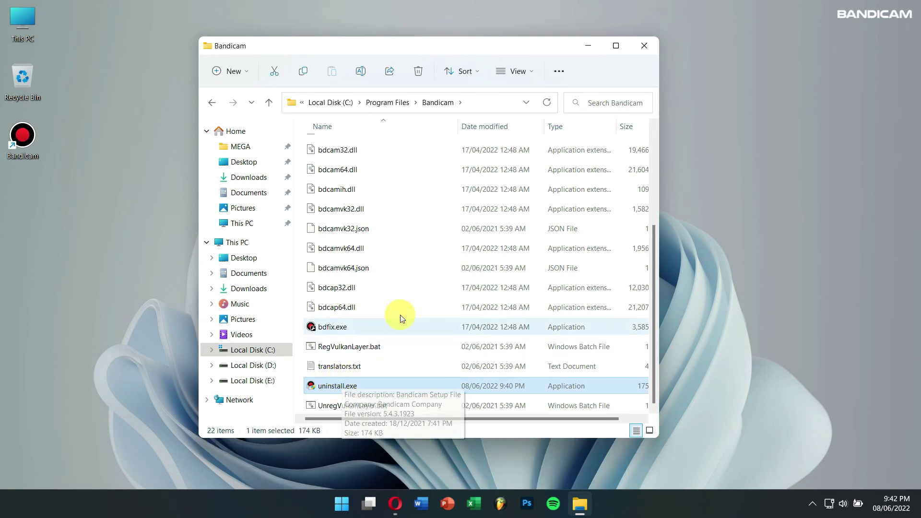
{"action": "left_click", "coordinate": [645, 45]}
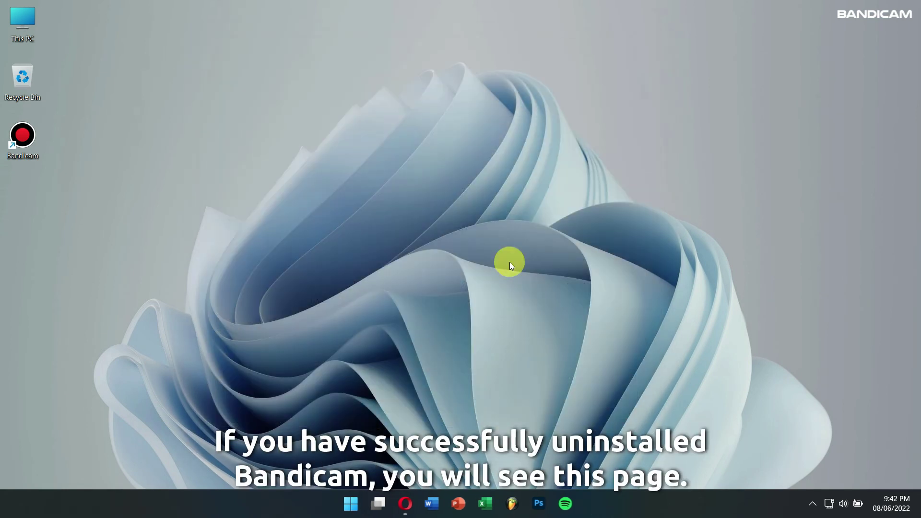
{"action": "left_click", "coordinate": [409, 502]}
Scroll through the 'Why did you uninstall Bandicam?' page to the uninstall survey offer
{"action": "scroll", "coordinate": [27, 172], "scroll_direction": "up", "scroll_amount": 10}
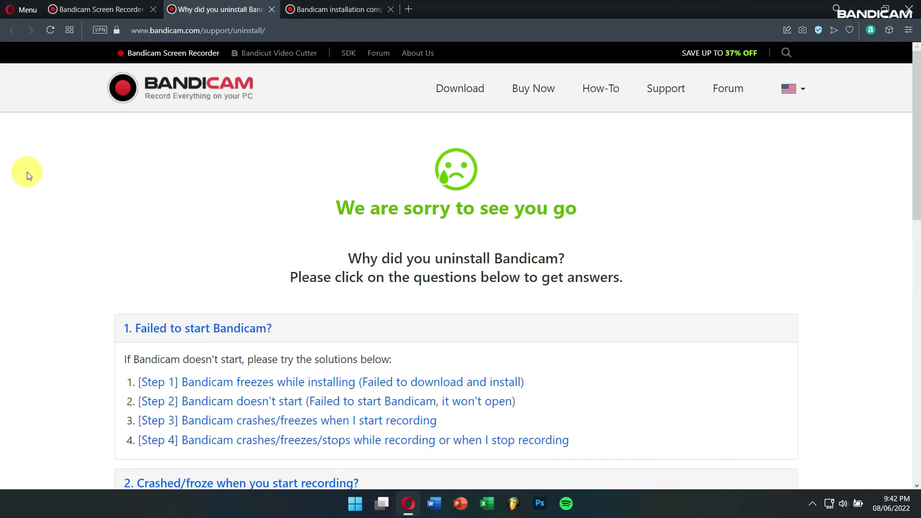
{"action": "scroll", "coordinate": [26, 171], "scroll_direction": "down", "scroll_amount": 3}
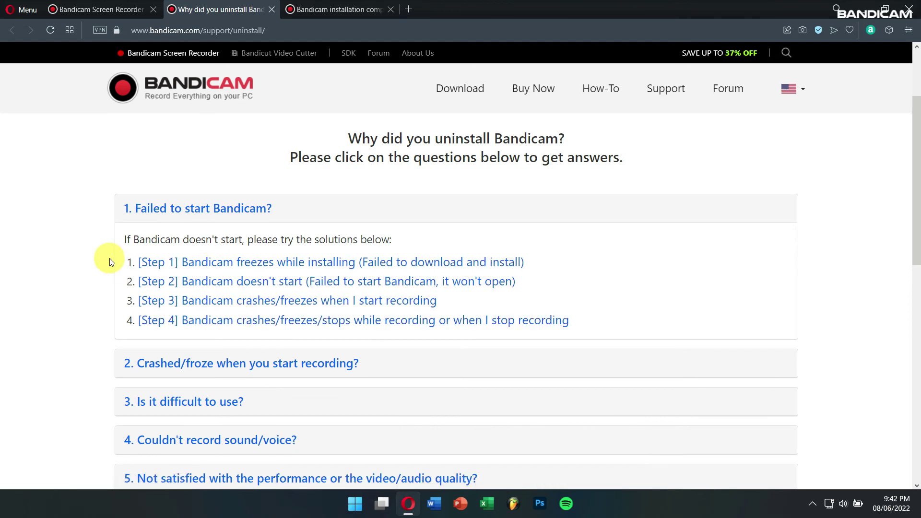
{"action": "scroll", "coordinate": [102, 262], "scroll_direction": "down", "scroll_amount": 7}
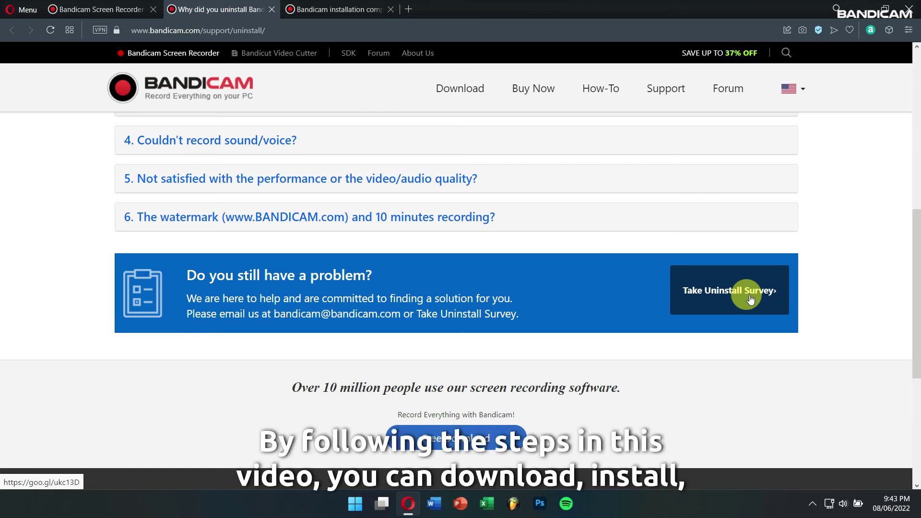
Show the desktop, relaunch Bandicam from its shortcut, and drag its window toward the centre
{"action": "key", "text": "super+d"}
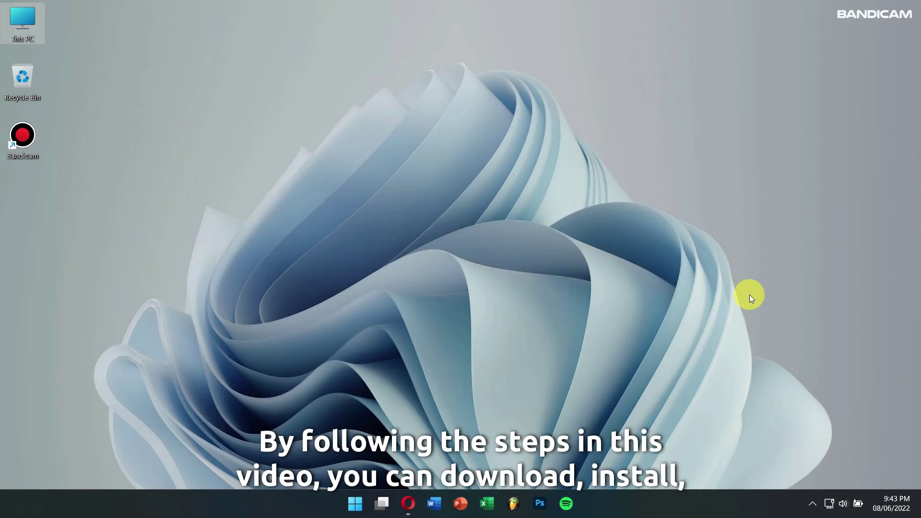
{"action": "double_click", "coordinate": [33, 137]}
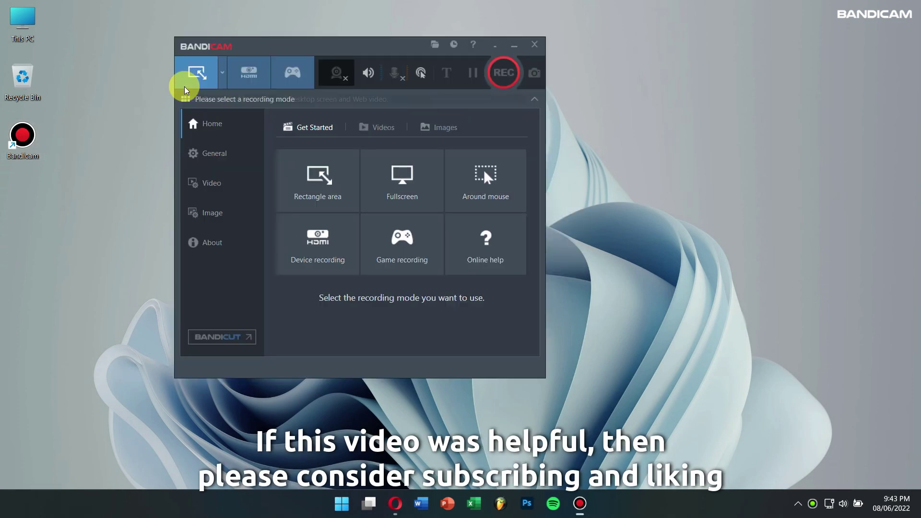
{"action": "left_click_drag", "start_coordinate": [351, 50], "coordinate": [416, 72]}
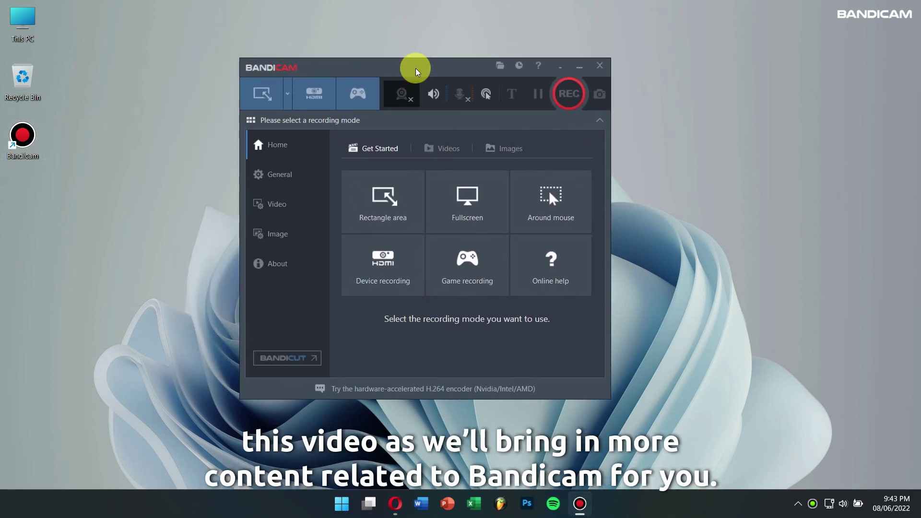